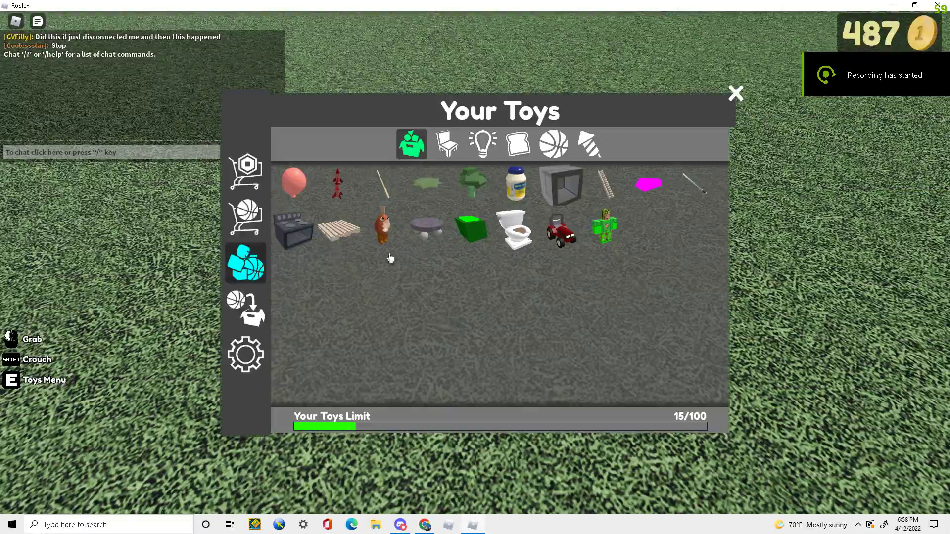
key("e")
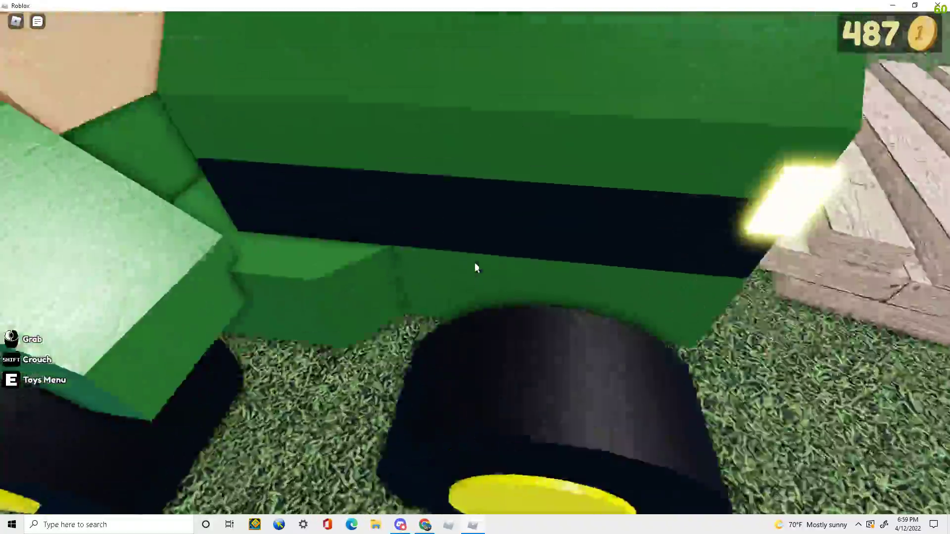
Spawn the red tractor from the Toys Menu and pick up the wooden pallet
key("e")
left_click(475, 267)
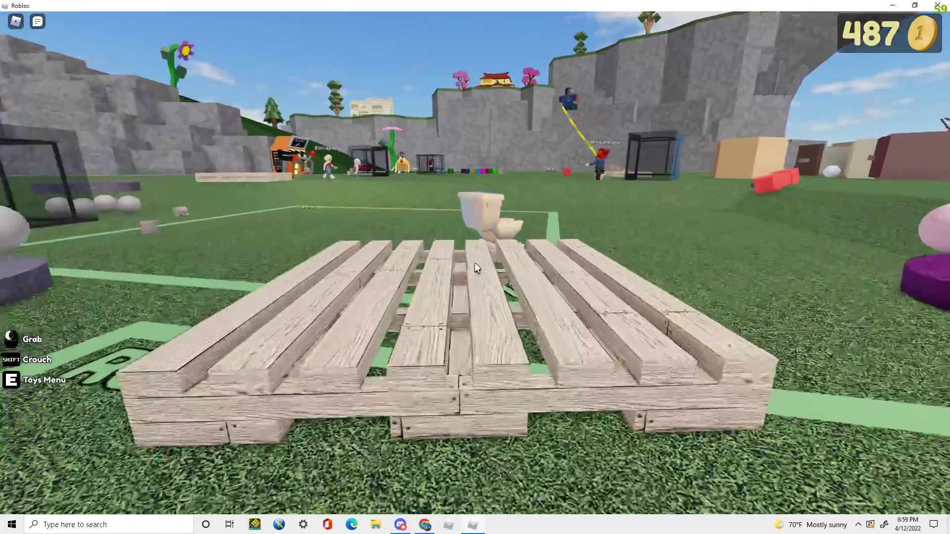
left_click(475, 268)
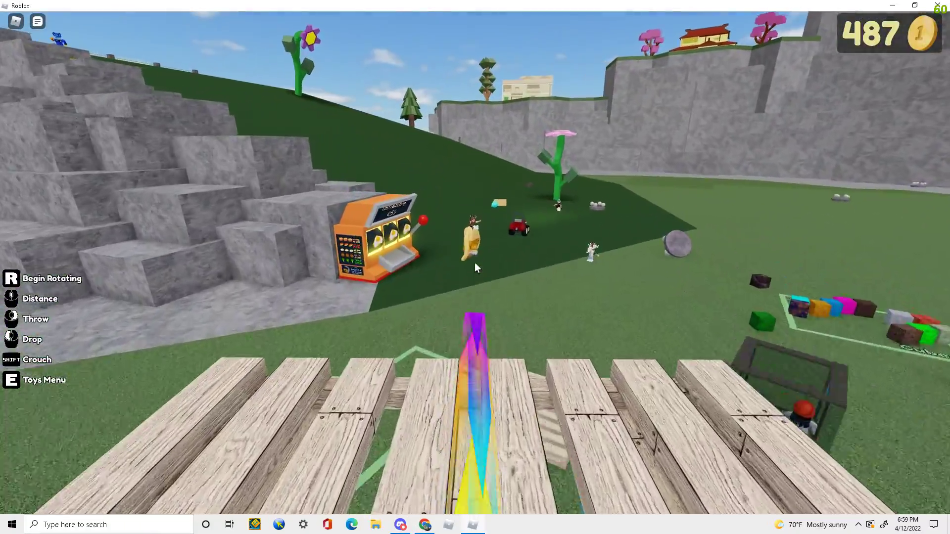
Drop the held pallet and ride the big yellow character with F
left_click(476, 267)
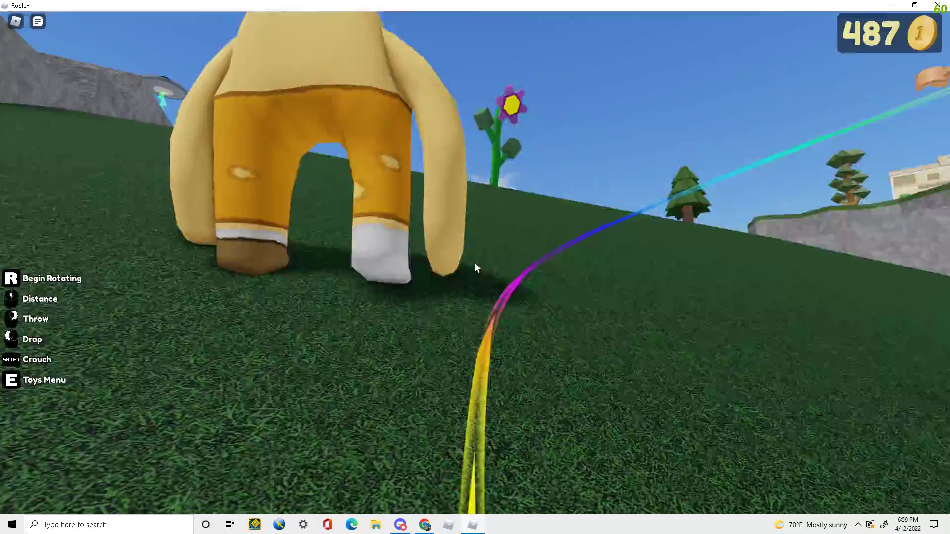
left_click(475, 267)
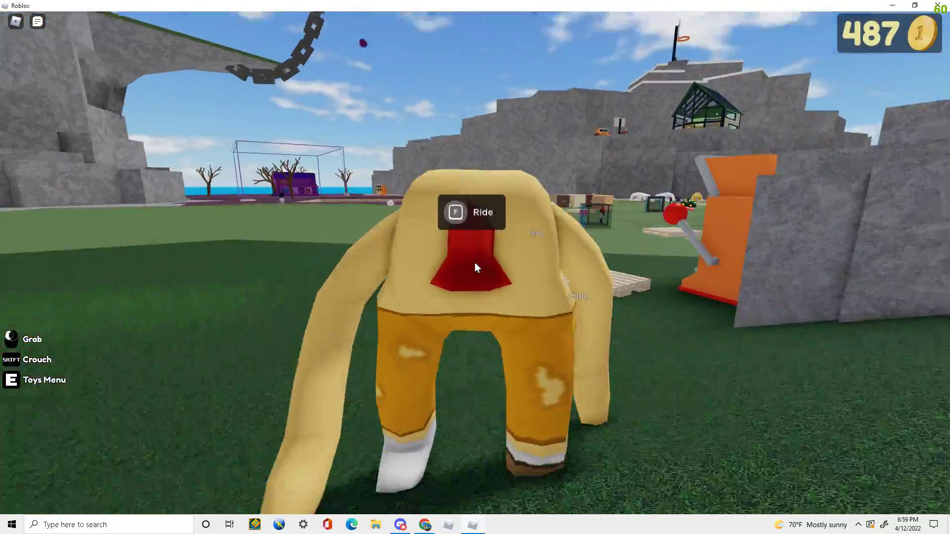
key("f")
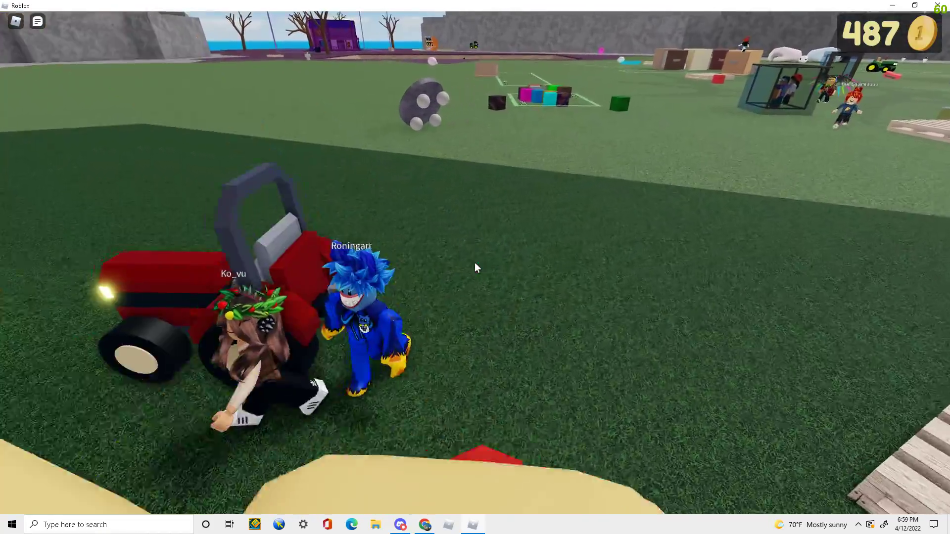
Grab a nearby player with the grab beam and carry them across the field
left_click(475, 267)
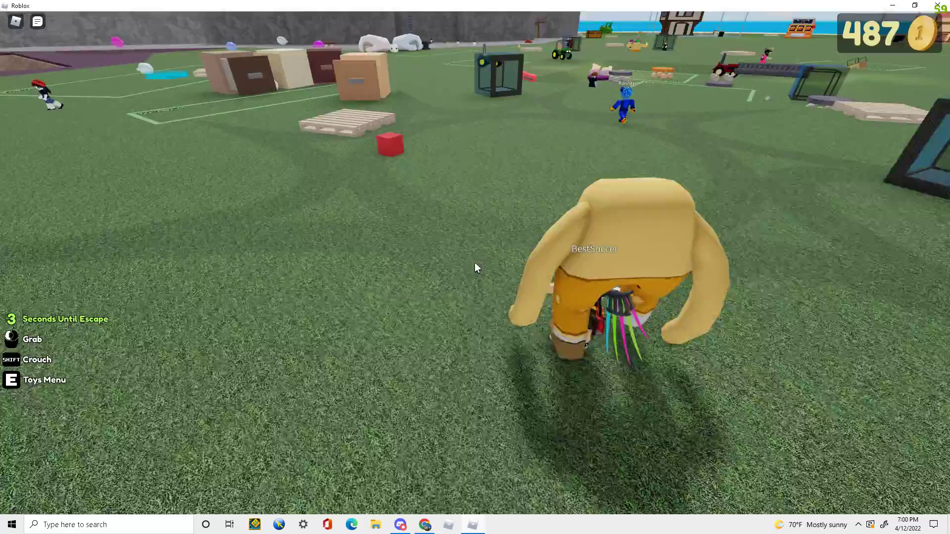
Grab a nearby player, swing the view around, and fling them upward
key("e")
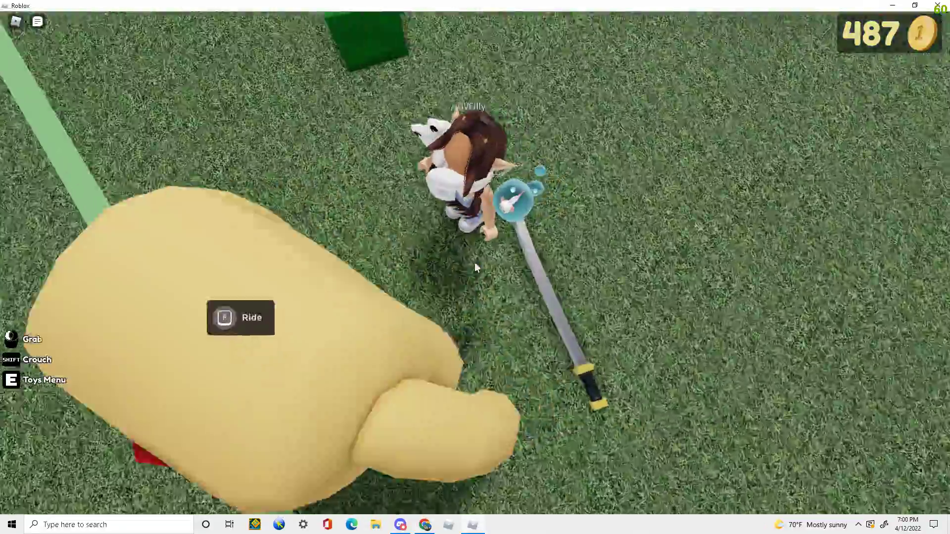
left_click(476, 268)
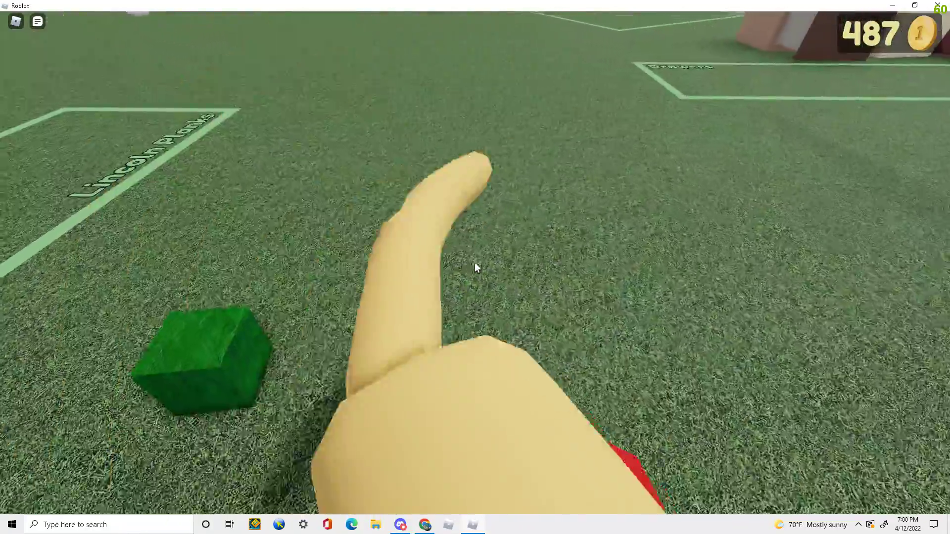
left_click_drag(475, 268, 475, 268)
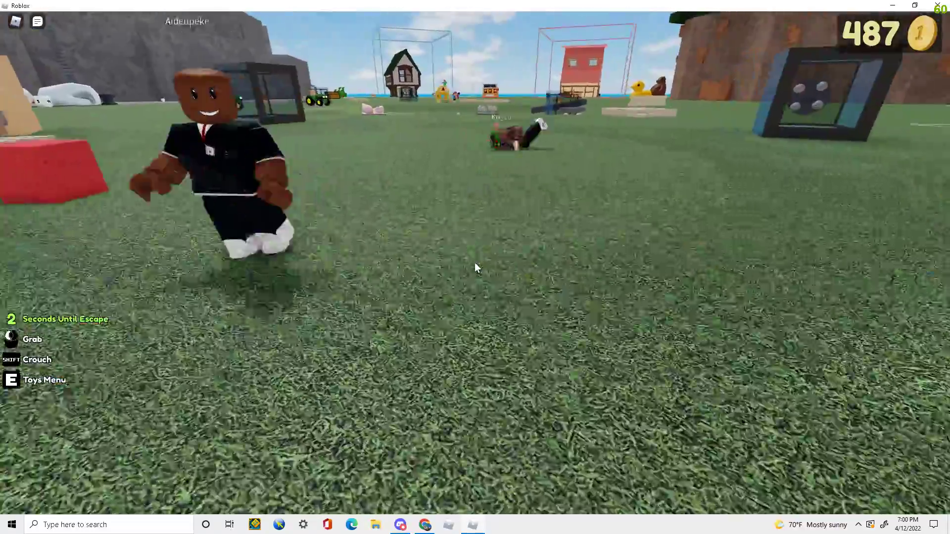
left_click_drag(476, 268, 475, 268)
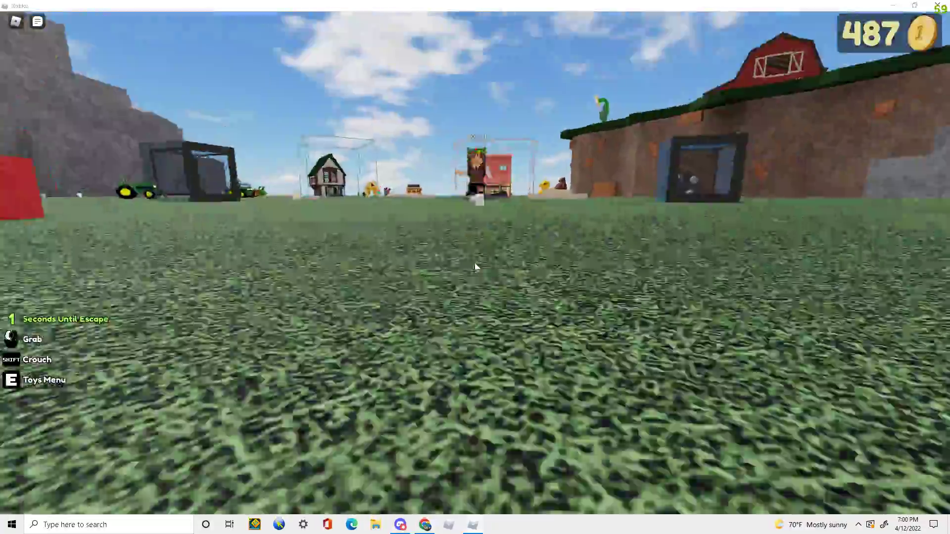